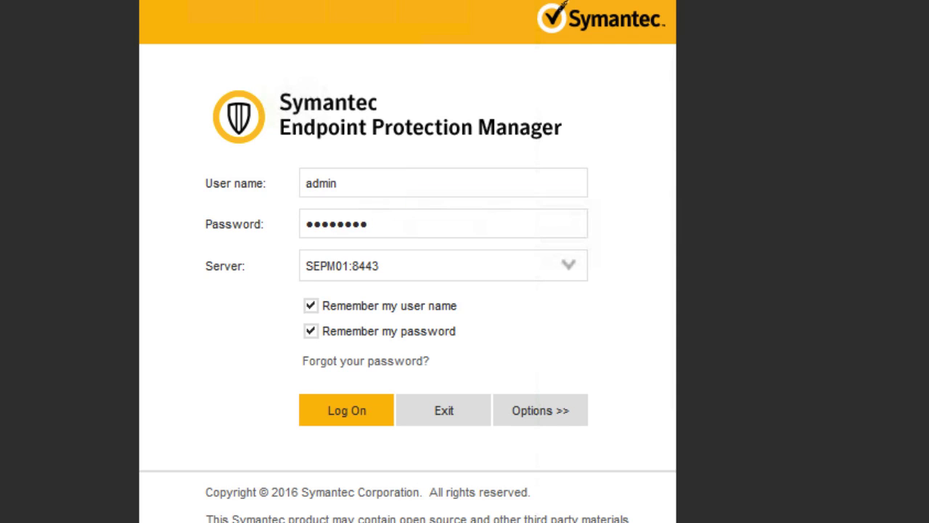
- Log on as admin, always accept the server certificate, and go to the Administrators page
{"action": "left_click", "coordinate": [339, 418]}
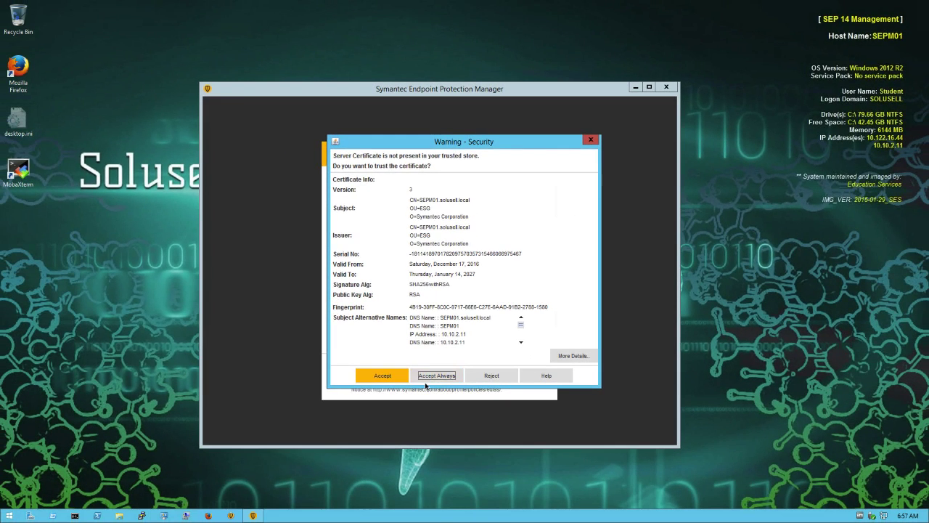
{"action": "left_click", "coordinate": [409, 488]}
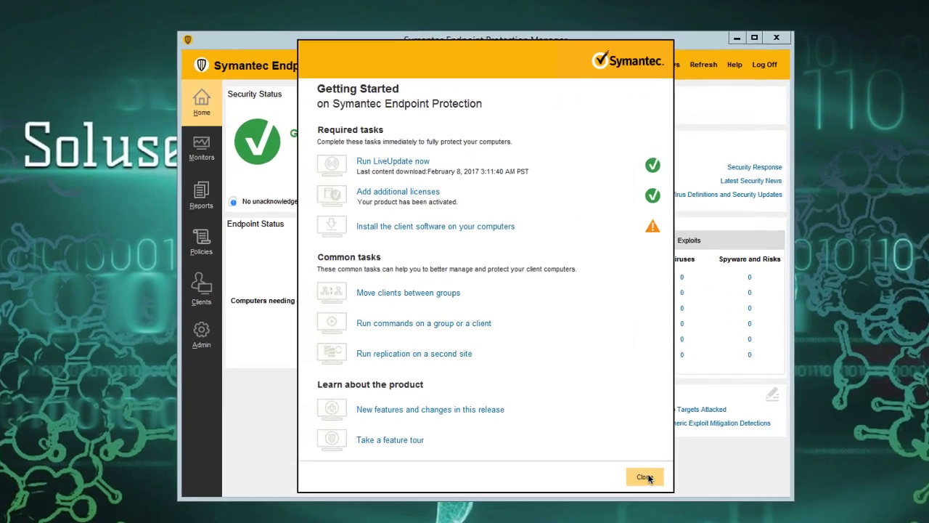
{"action": "left_click", "coordinate": [646, 477]}
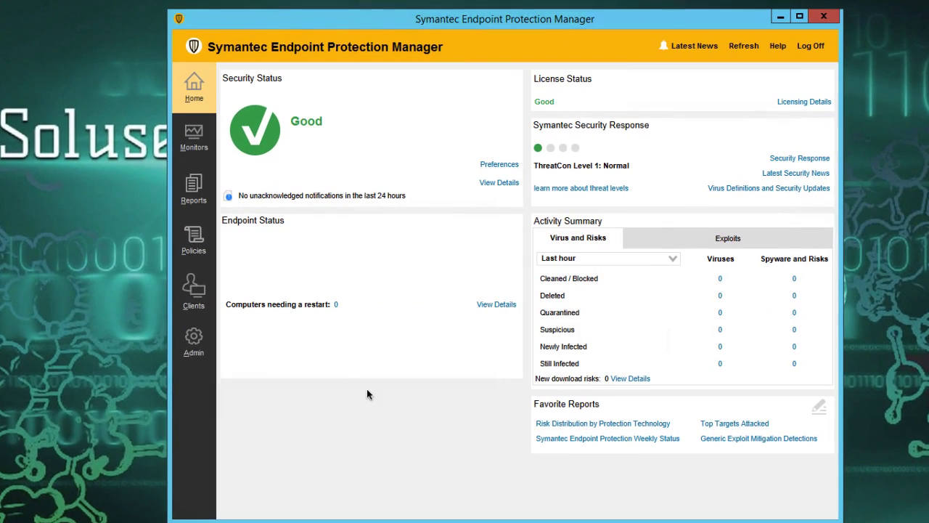
{"action": "left_click", "coordinate": [194, 349]}
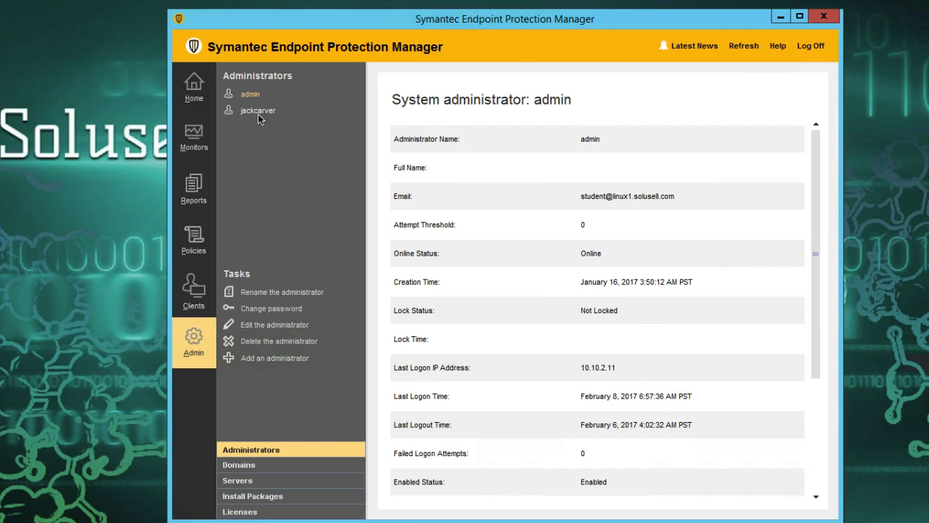
- Add a new administrator with user name, full name and e-mail filled in, and account lockout disabled
{"action": "left_click", "coordinate": [269, 359]}
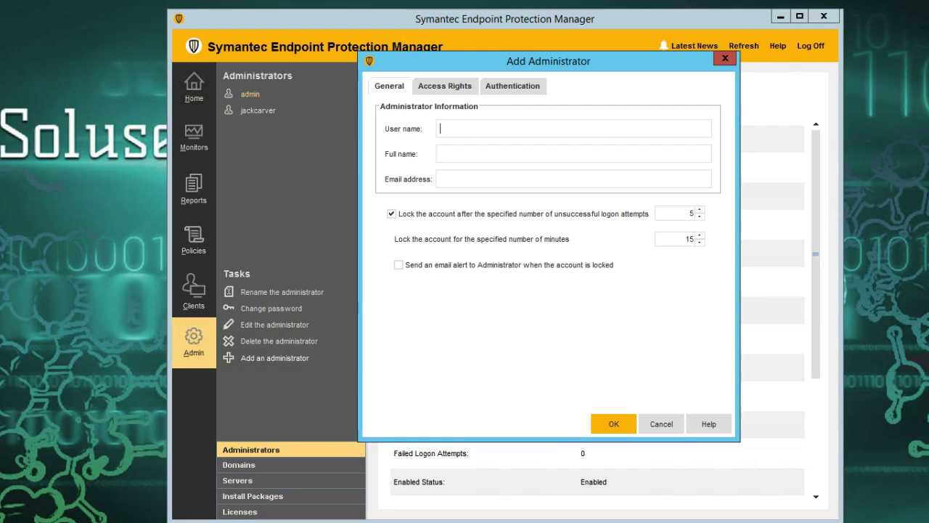
{"action": "left_click", "coordinate": [480, 131]}
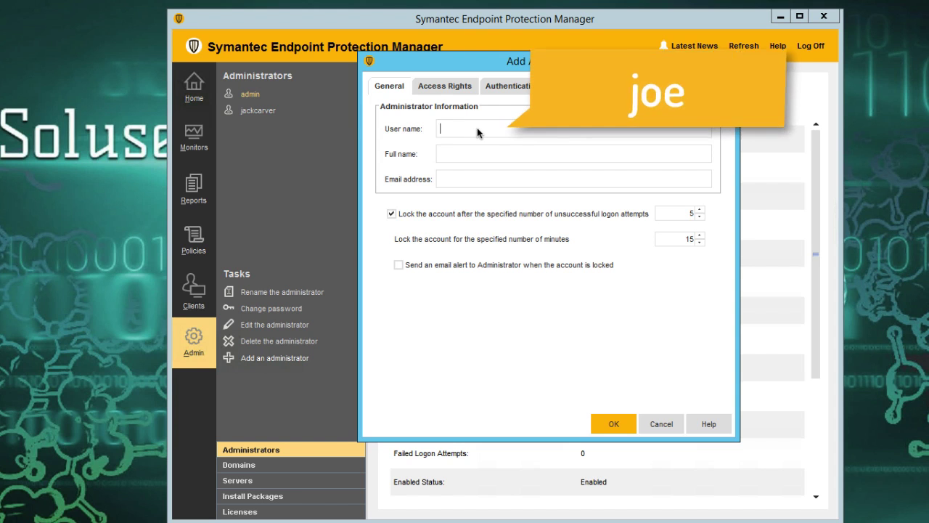
{"action": "type", "text": "joe"}
{"action": "key", "text": "Tab"}
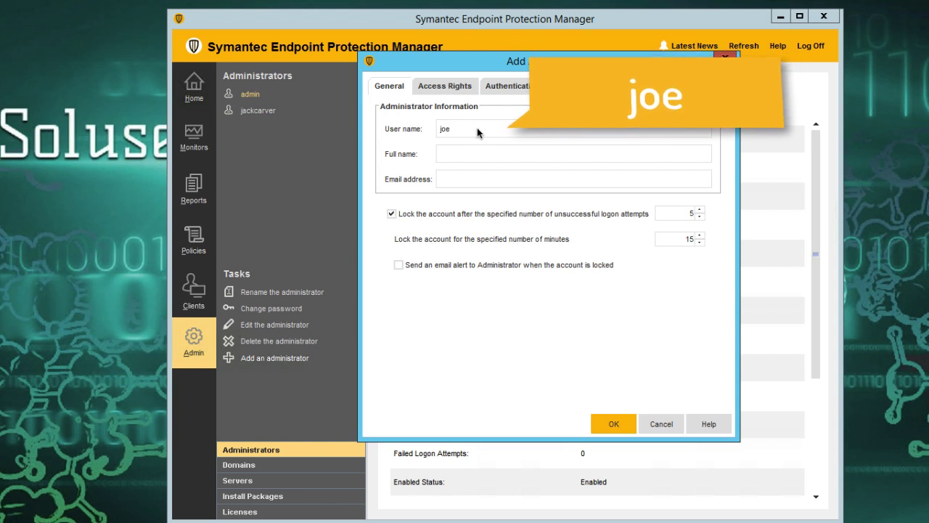
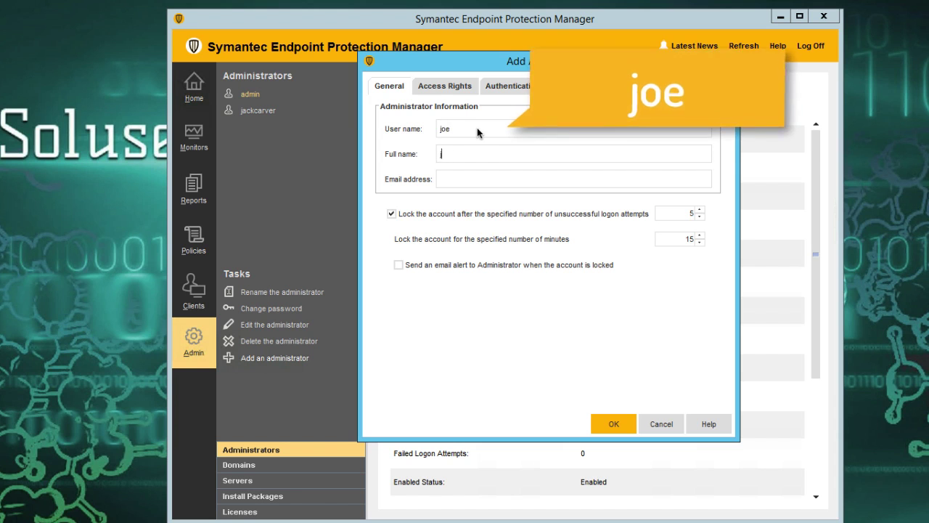
{"action": "left_click", "coordinate": [478, 179]}
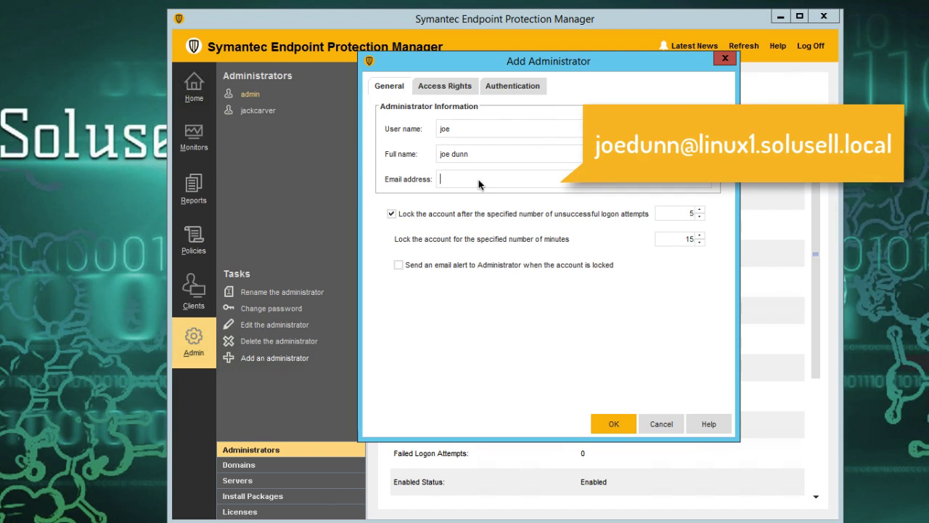
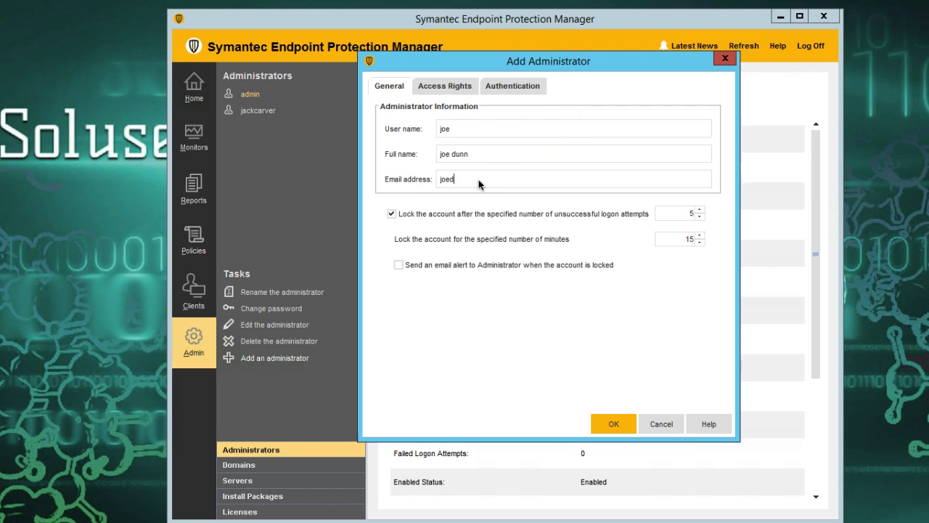
{"action": "left_click", "coordinate": [390, 214]}
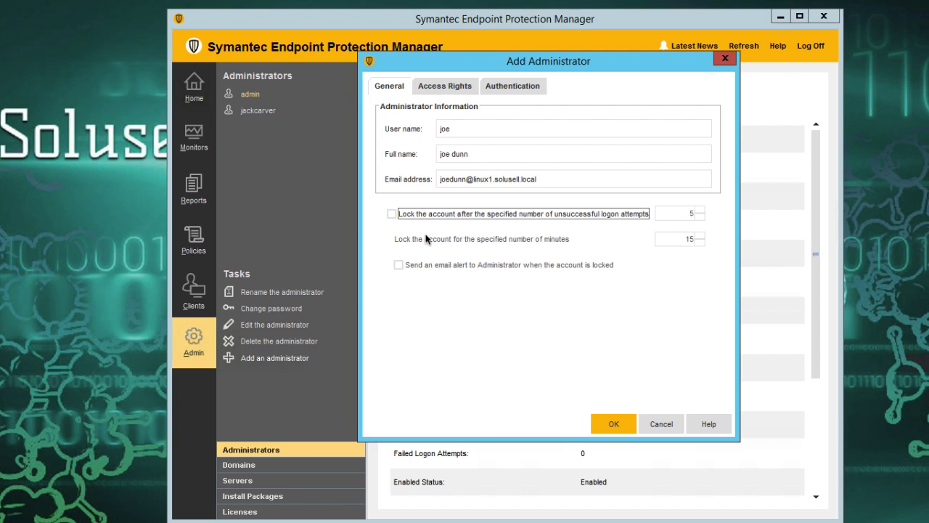
{"action": "left_click", "coordinate": [445, 86]}
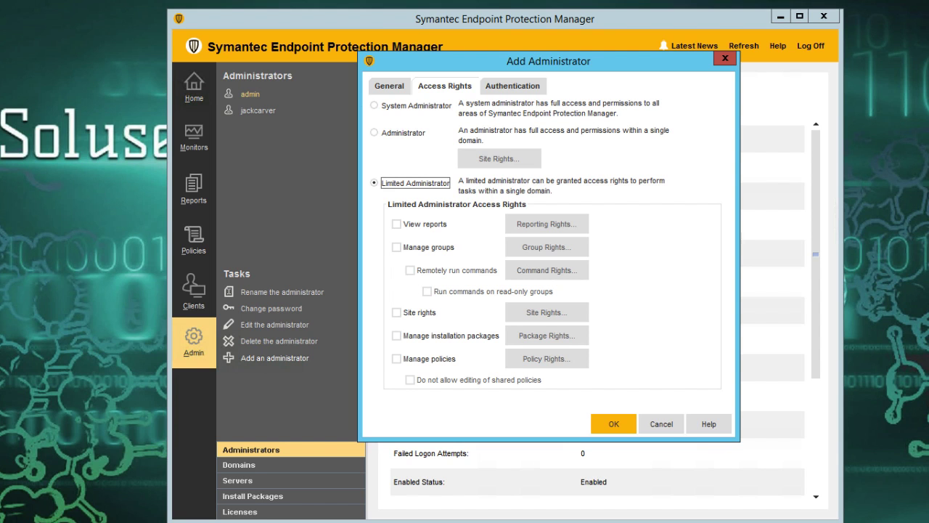
- Grant the limited administrator View reports and Manage groups rights
{"action": "left_click", "coordinate": [396, 224]}
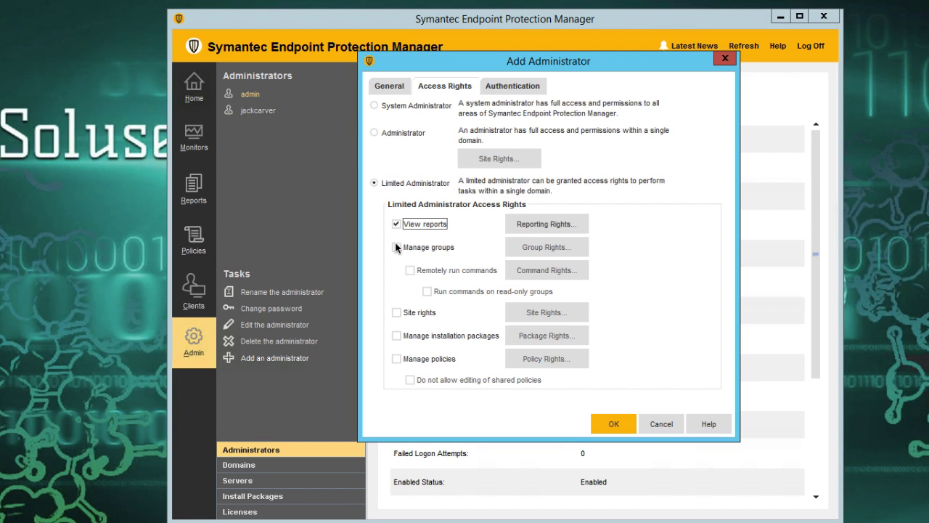
{"action": "left_click", "coordinate": [396, 248]}
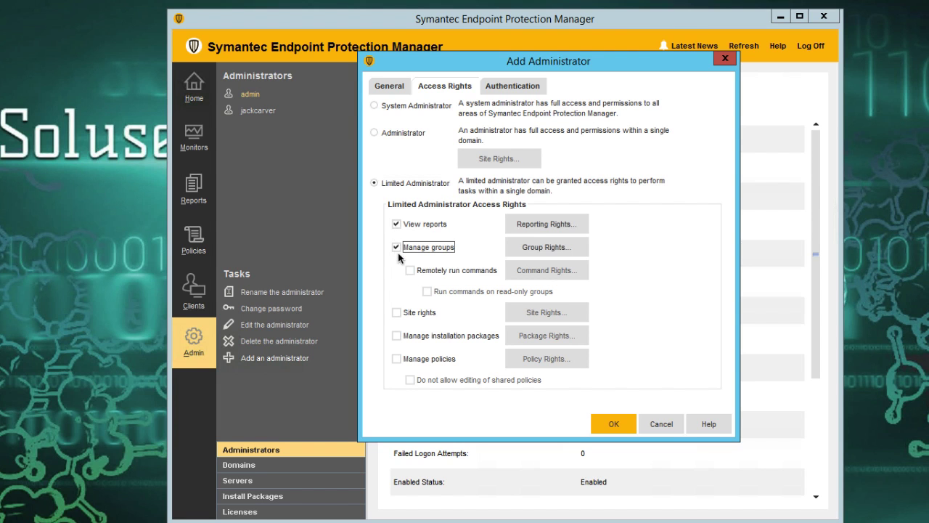
{"action": "left_click", "coordinate": [554, 250]}
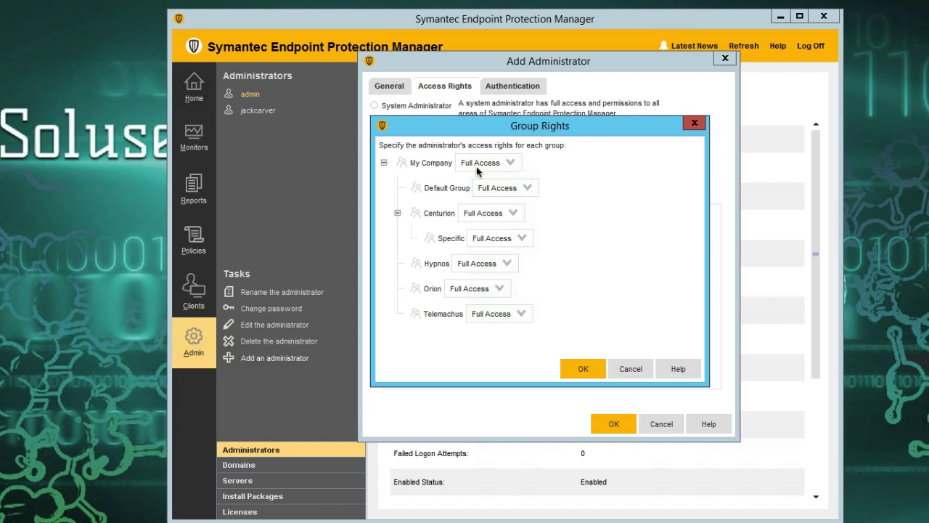
- Set Read-only access for My Company and all its subgroups, and confirm
{"action": "right_click", "coordinate": [413, 165]}
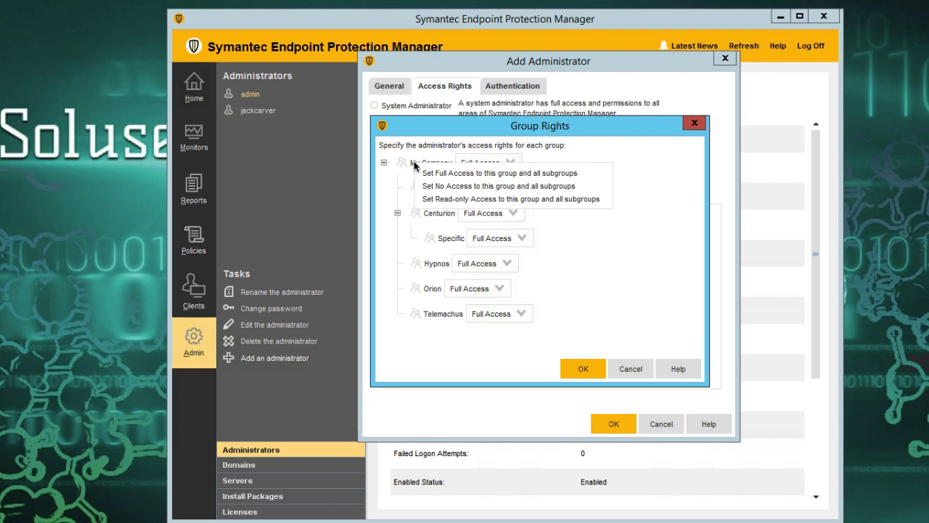
{"action": "left_click", "coordinate": [473, 199]}
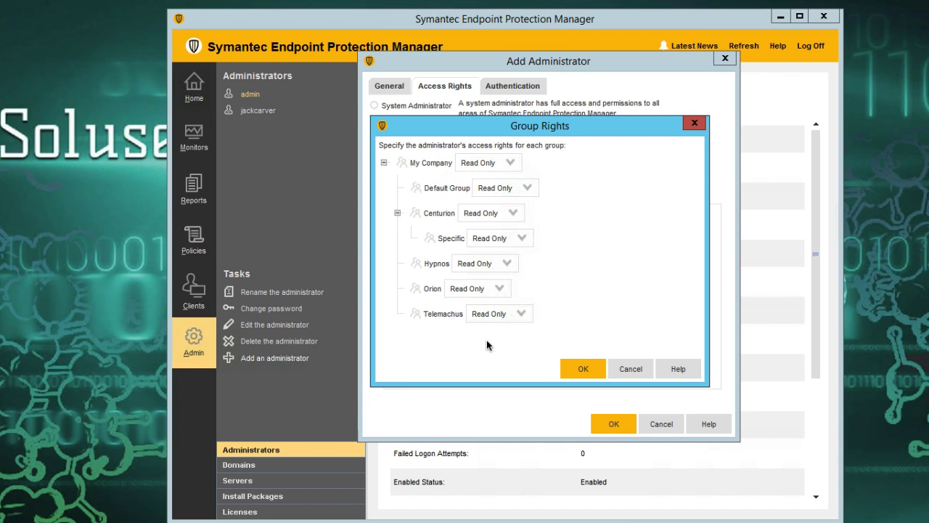
{"action": "left_click", "coordinate": [593, 368]}
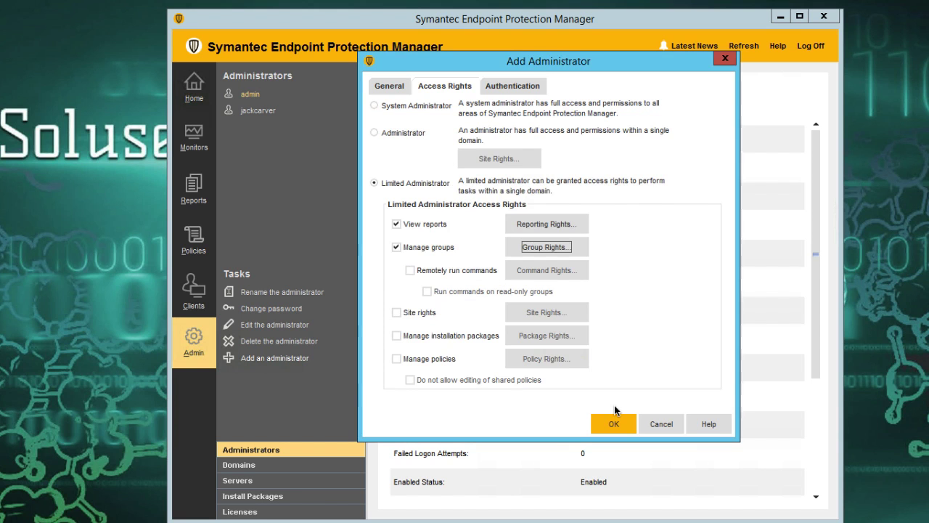
- Set the password to never expire, enter the account password, and save the new administrator
{"action": "left_click", "coordinate": [615, 424]}
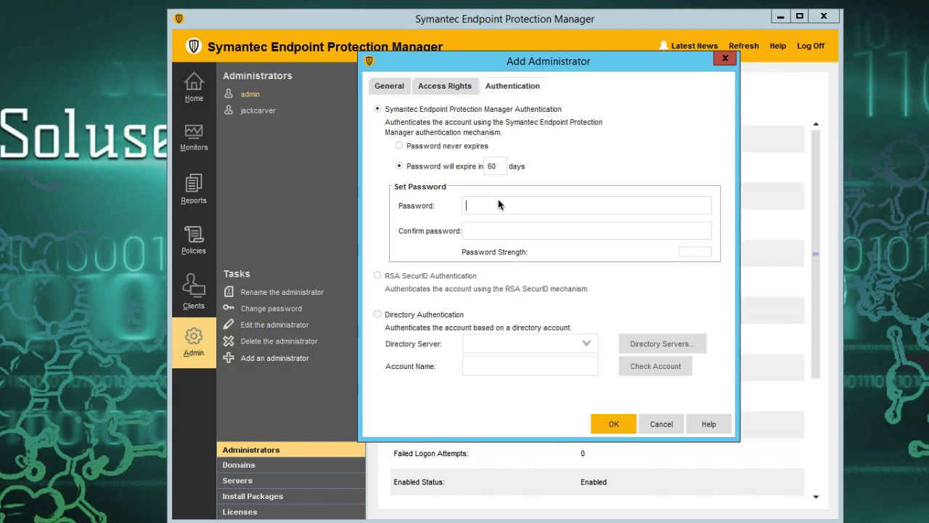
{"action": "left_click", "coordinate": [400, 145]}
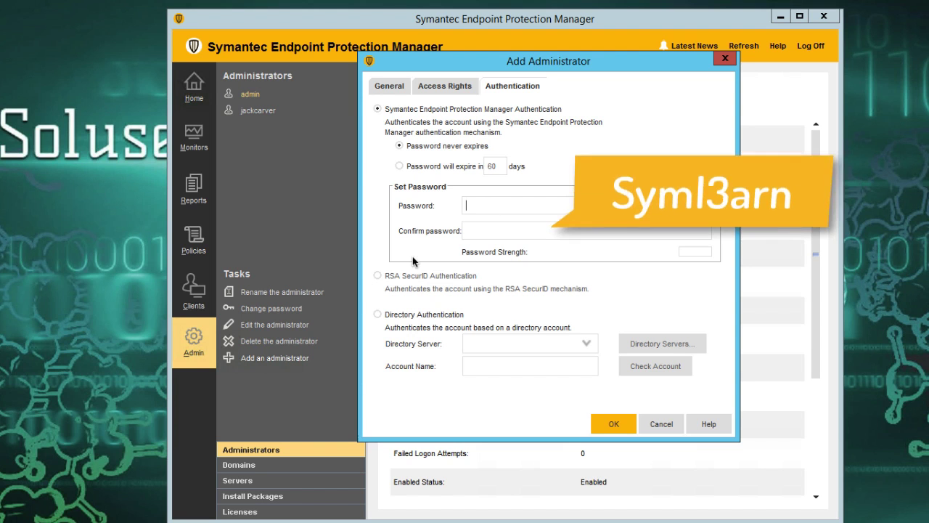
{"action": "type", "text": "Syml3"}
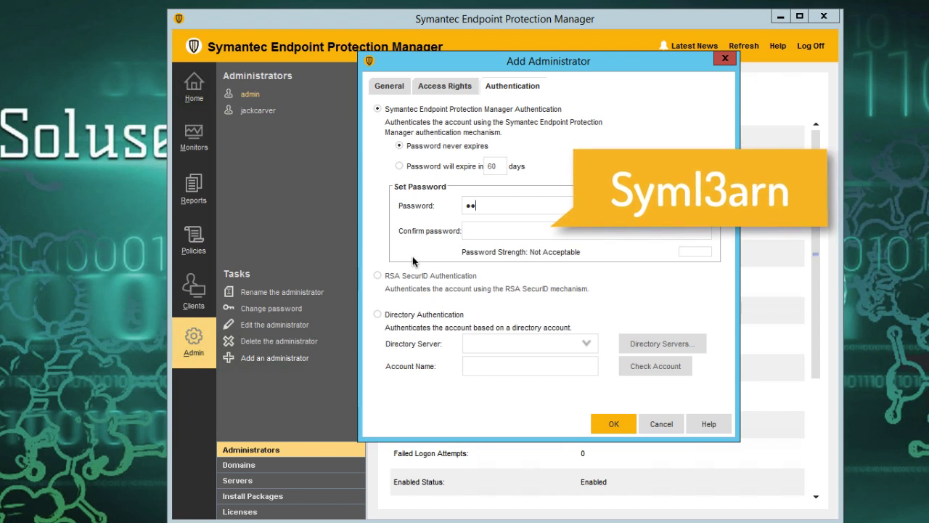
{"action": "type", "text": "arn"}
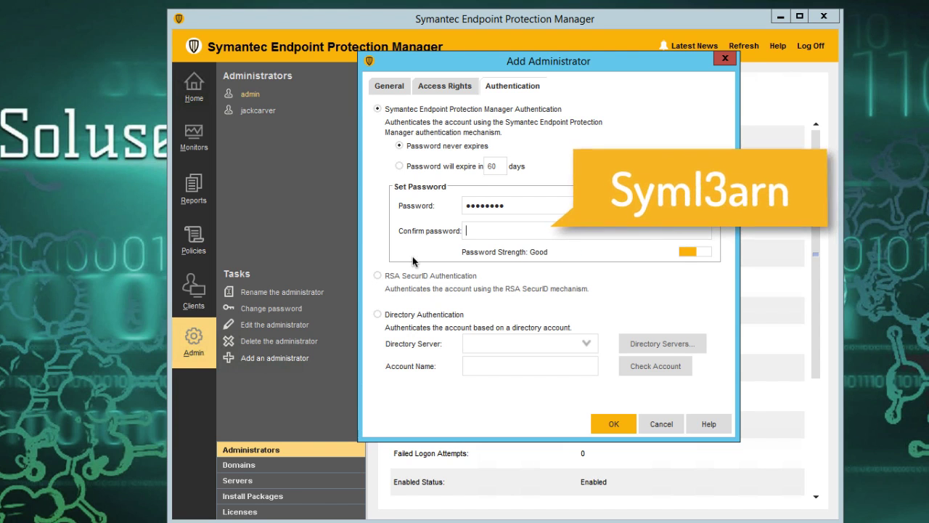
{"action": "key", "text": "Tab"}
{"action": "type", "text": "Syml3arn"}
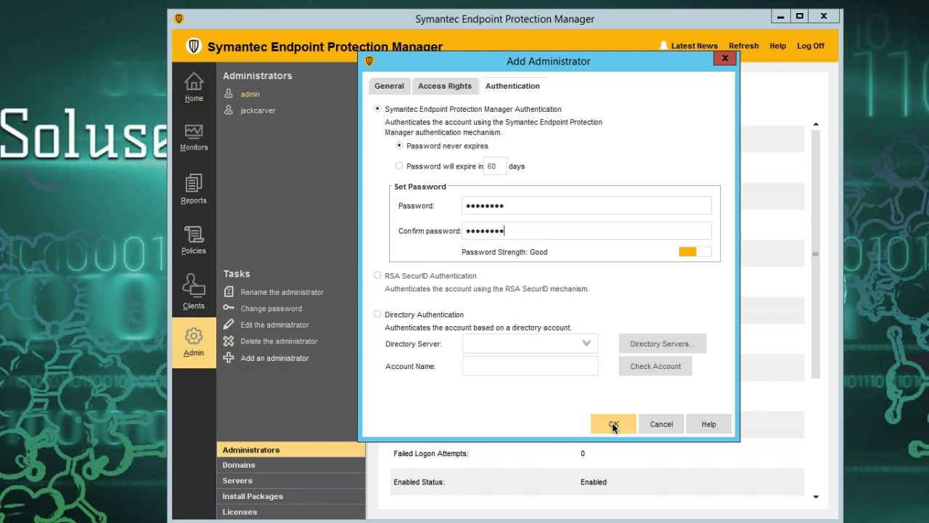
{"action": "left_click", "coordinate": [613, 422]}
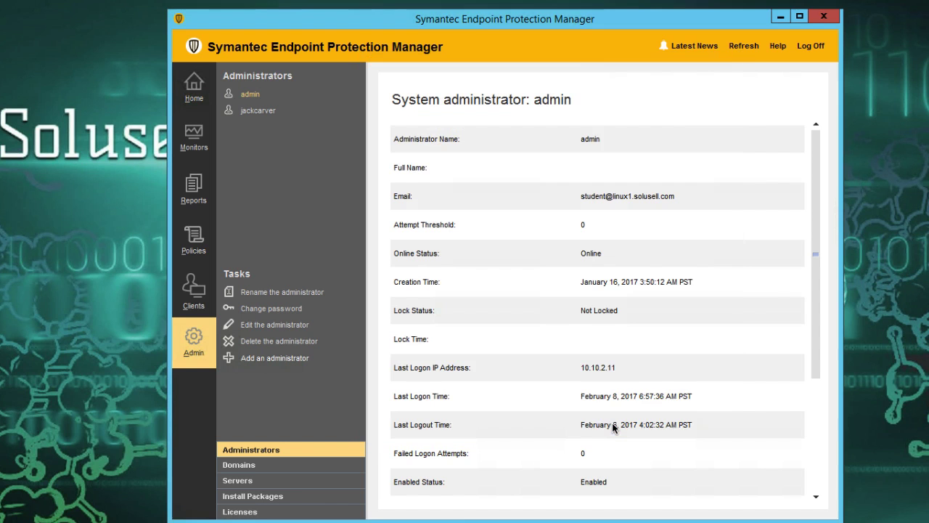
- Log off, then log back on with the new administrator's user name and accept the certificate
{"action": "left_click", "coordinate": [809, 46]}
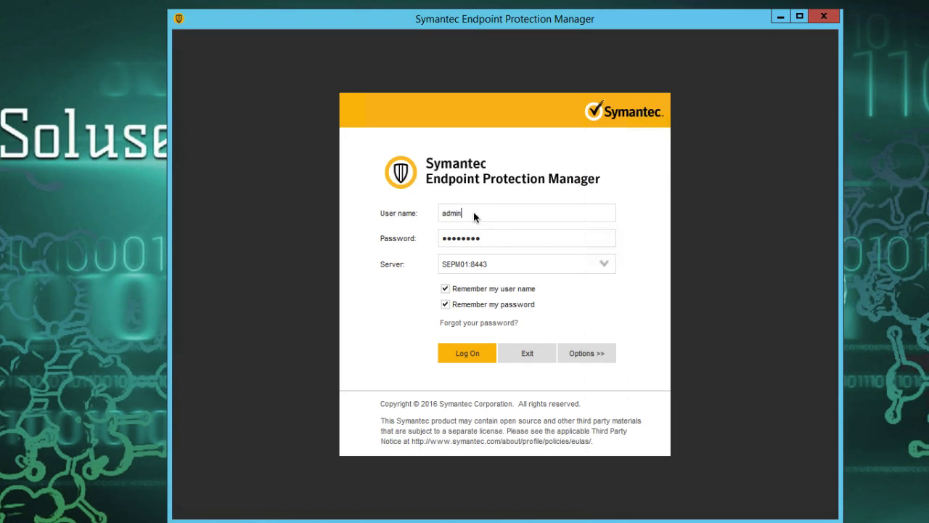
{"action": "left_click_drag", "start_coordinate": [479, 214], "coordinate": [393, 211]}
{"action": "type", "text": "joe"}
{"action": "left_click", "coordinate": [464, 355]}
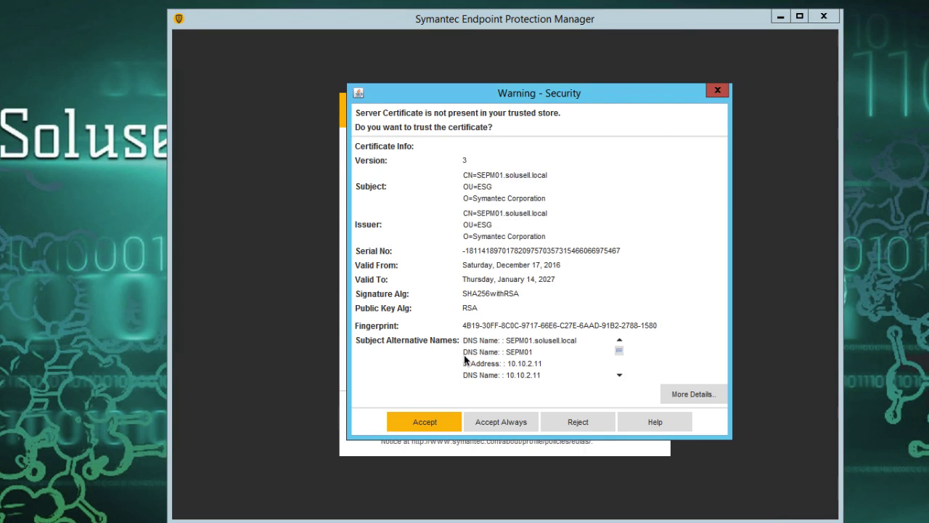
{"action": "left_click", "coordinate": [485, 422]}
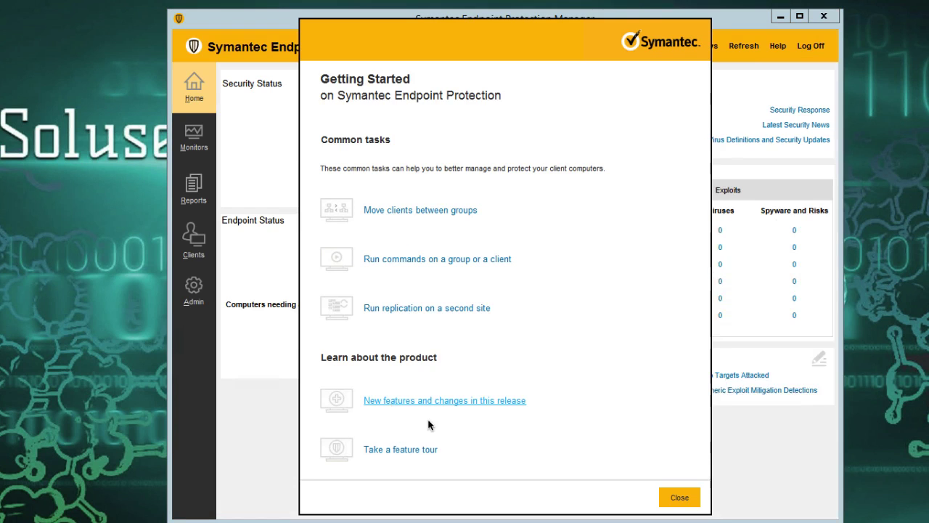
{"action": "left_click", "coordinate": [679, 495]}
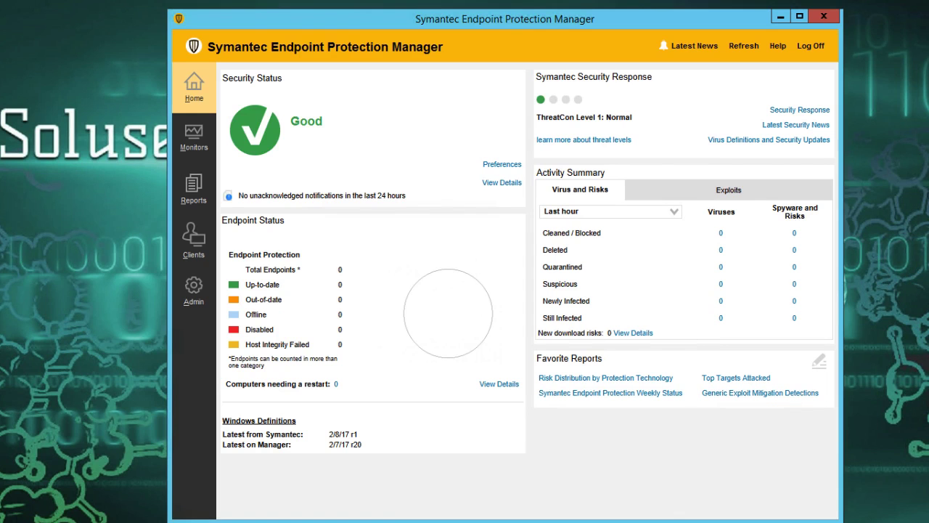
- Check the Reports and Admin pages available to the limited administrator
{"action": "left_click", "coordinate": [194, 190]}
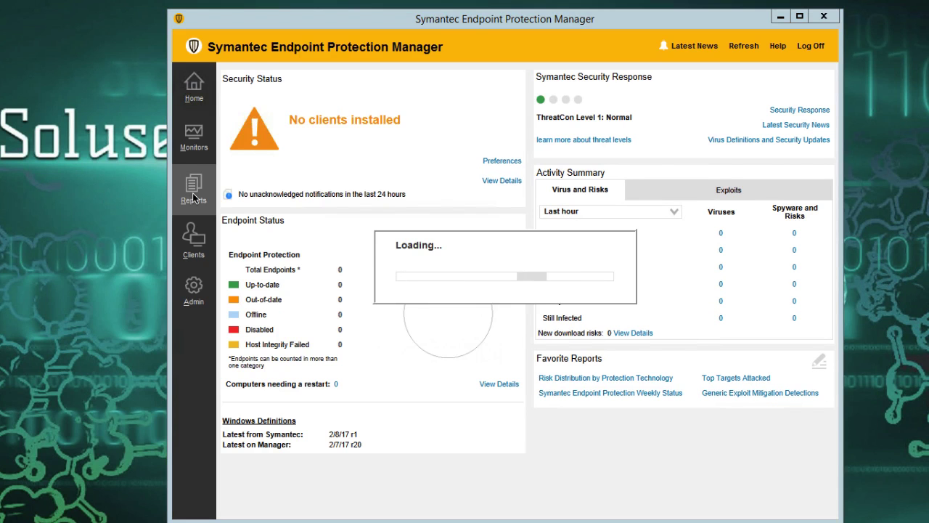
{"action": "left_click", "coordinate": [194, 292]}
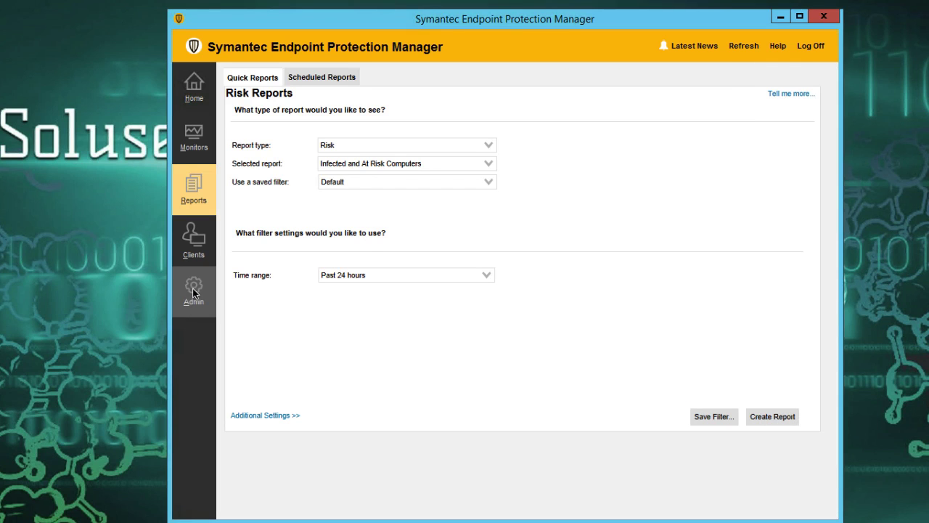